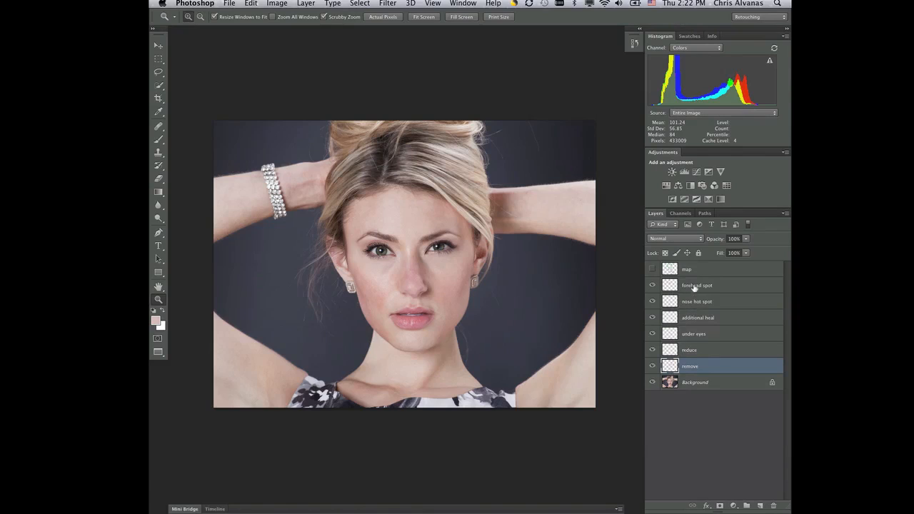
Stamp all visible layers into a new layer above "forehead spot" and name it "inverted hi pass".
click(735, 286)
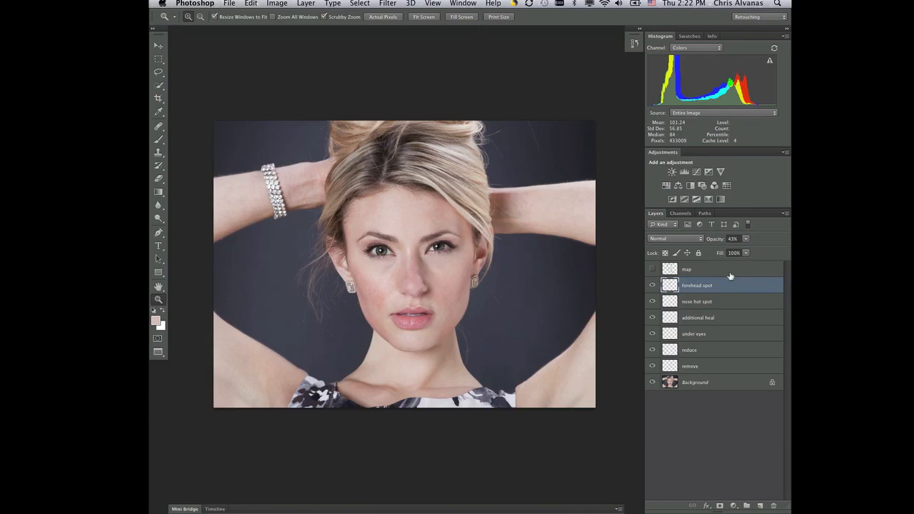
key(super+alt+shift+e)
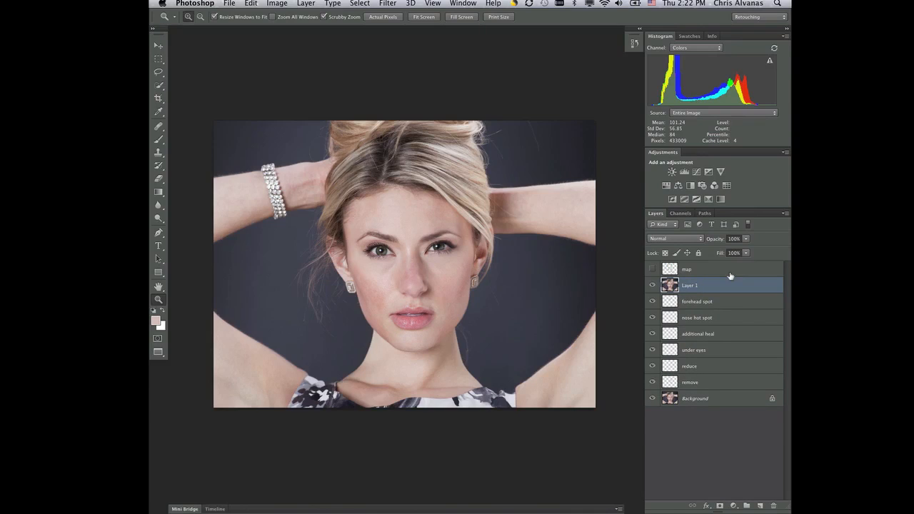
double_click(692, 286)
key(BackSpace)
key(Return)
Set the "inverted hi pass" layer's blend mode to Overlay and apply a High Pass filter with a radius below 10 pixels.
click(678, 241)
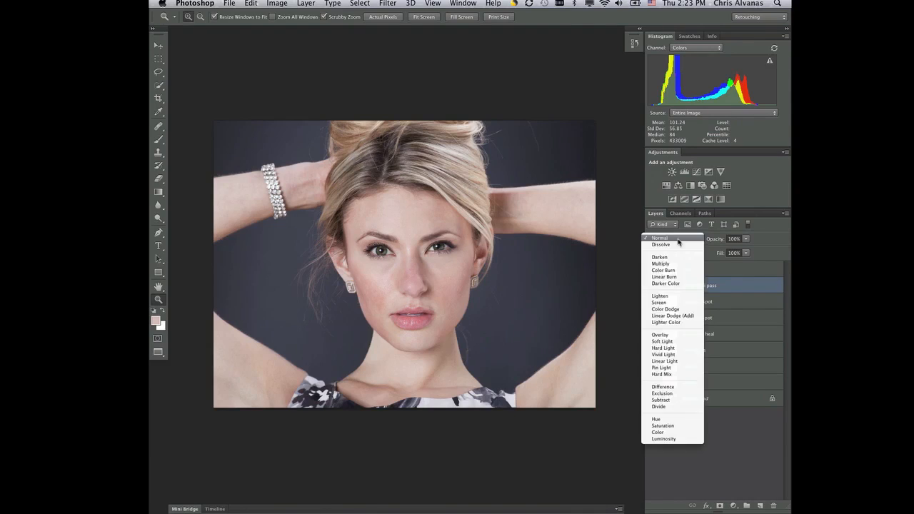
click(672, 335)
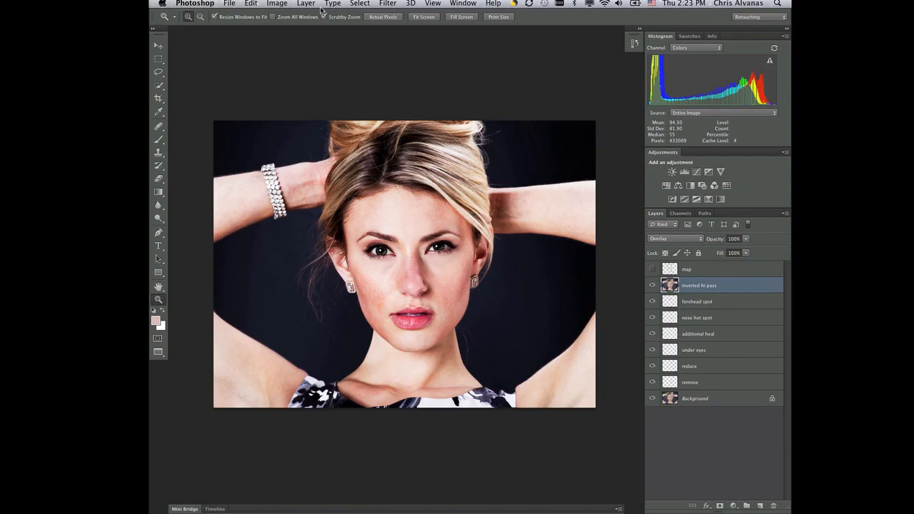
click(388, 4)
mouse_move(410, 197)
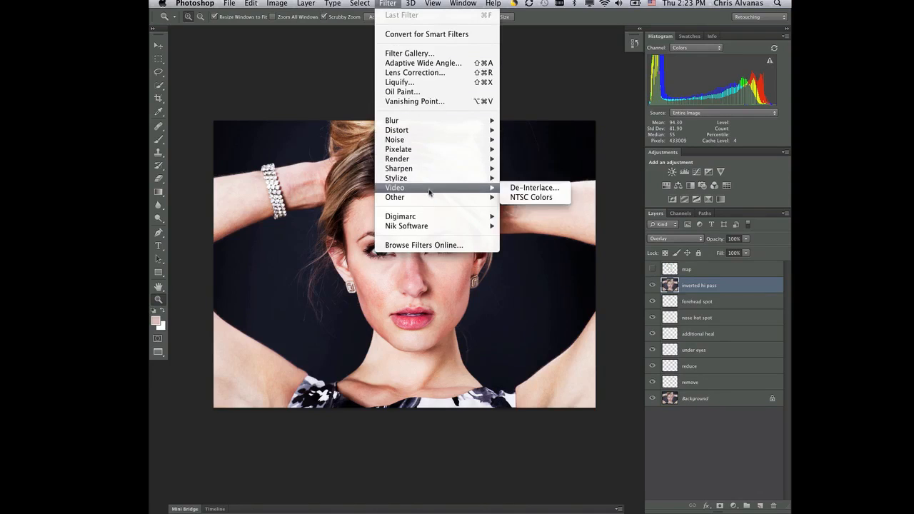
click(535, 207)
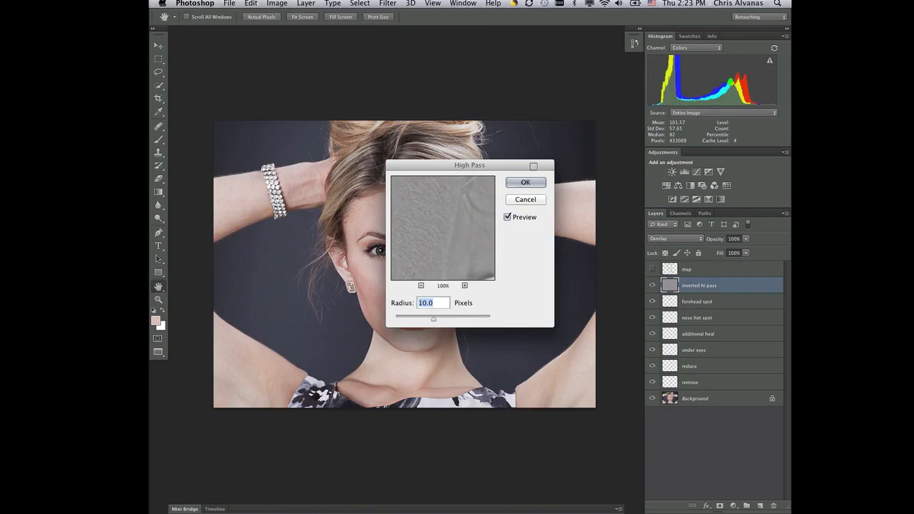
drag(531, 165, 656, 69)
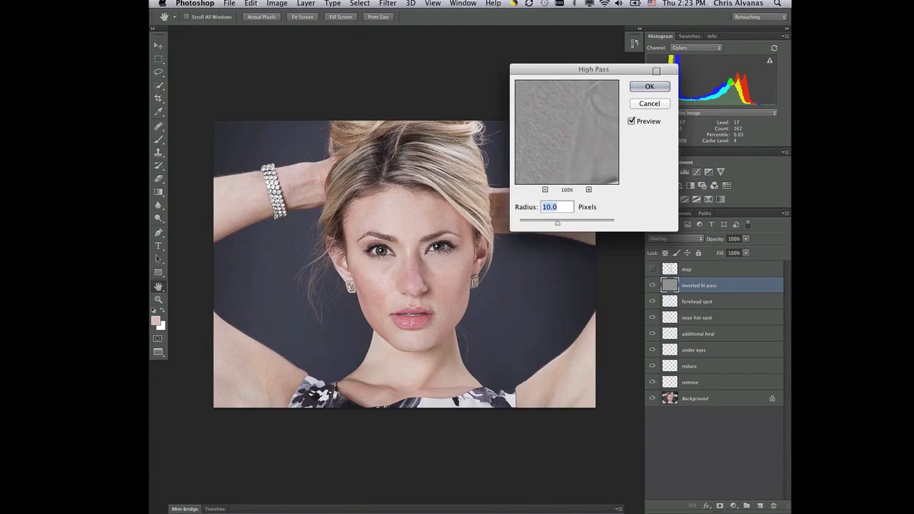
drag(558, 223, 547, 225)
click(658, 86)
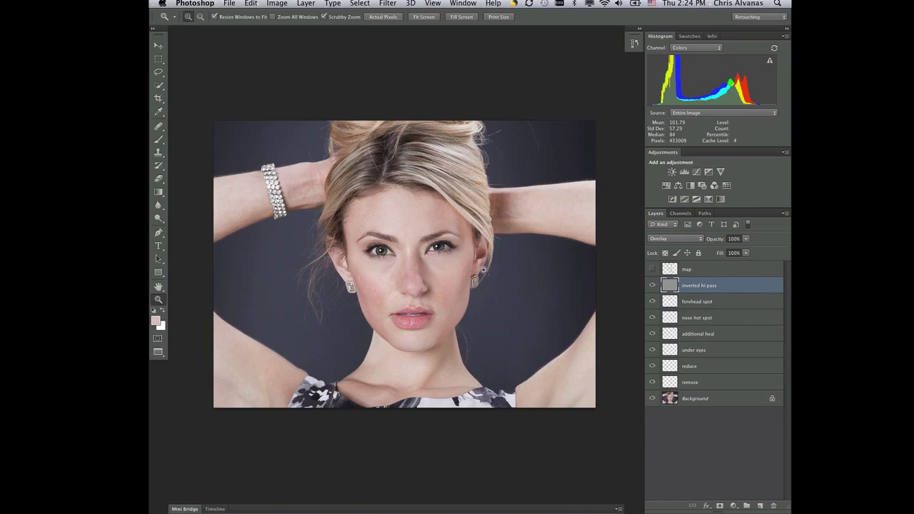
Compare the face with and without the "inverted hi pass" layer, and invert that layer.
click(444, 292)
click(444, 290)
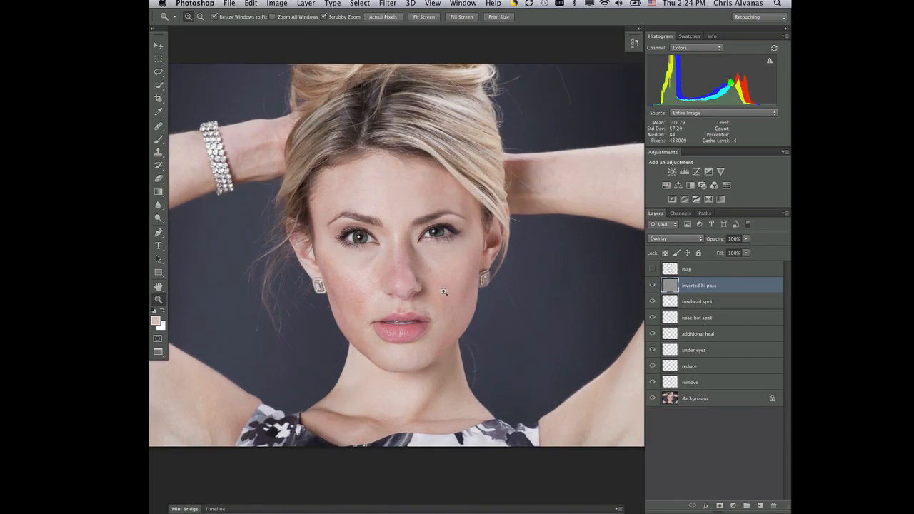
click(444, 287)
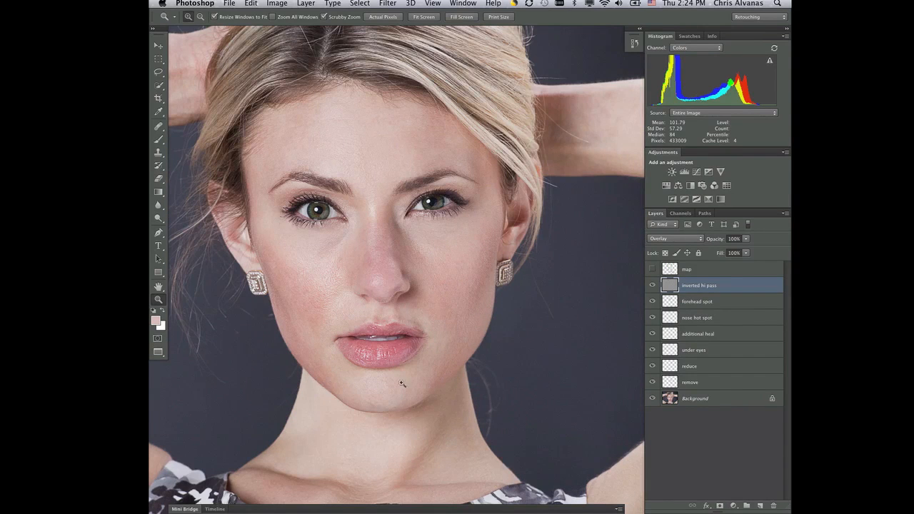
click(651, 285)
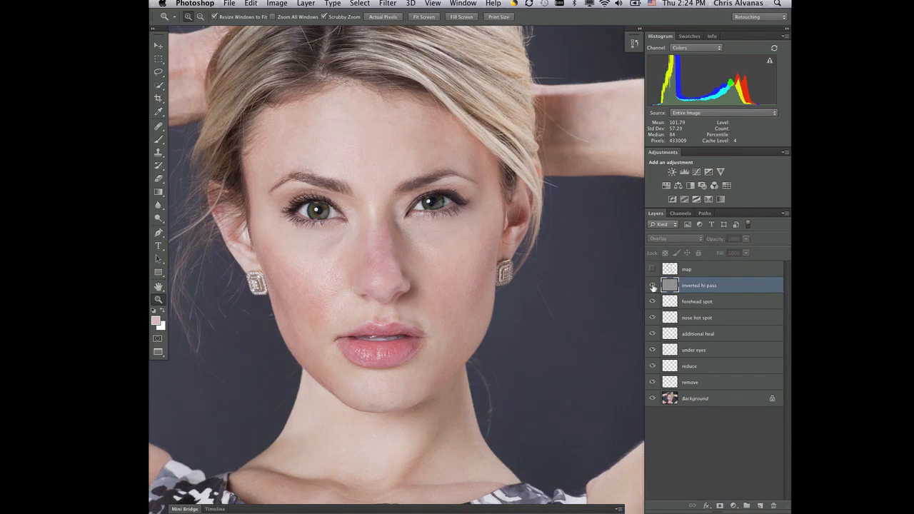
click(652, 286)
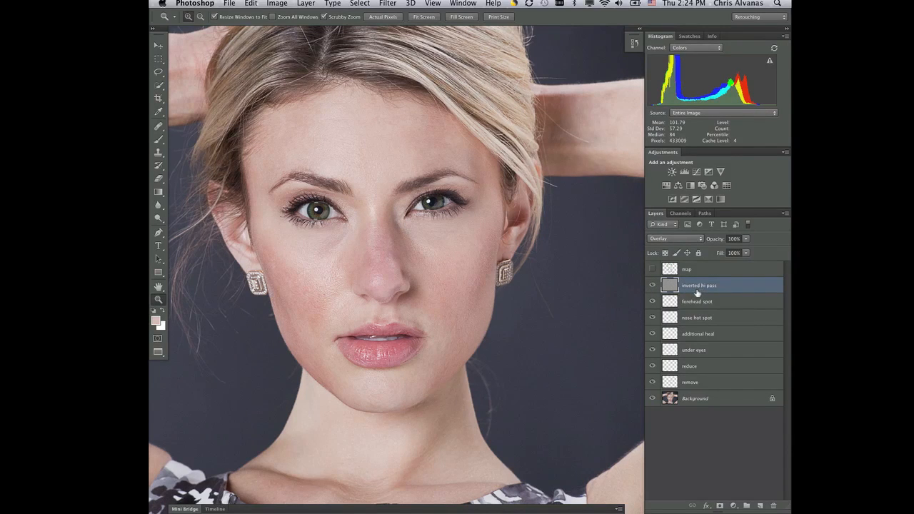
key(super+i)
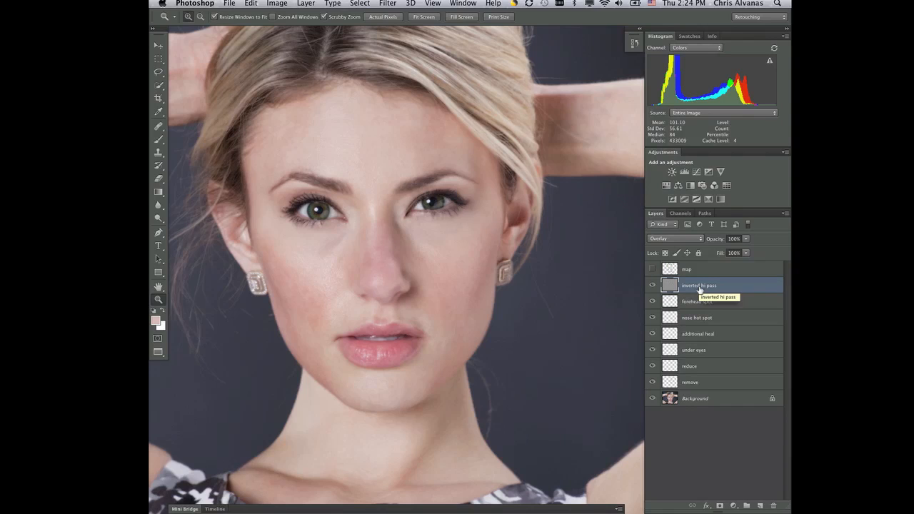
Add a white layer mask to "inverted hi pass" and set up a black brush of 175 pixels.
click(719, 505)
key(b)
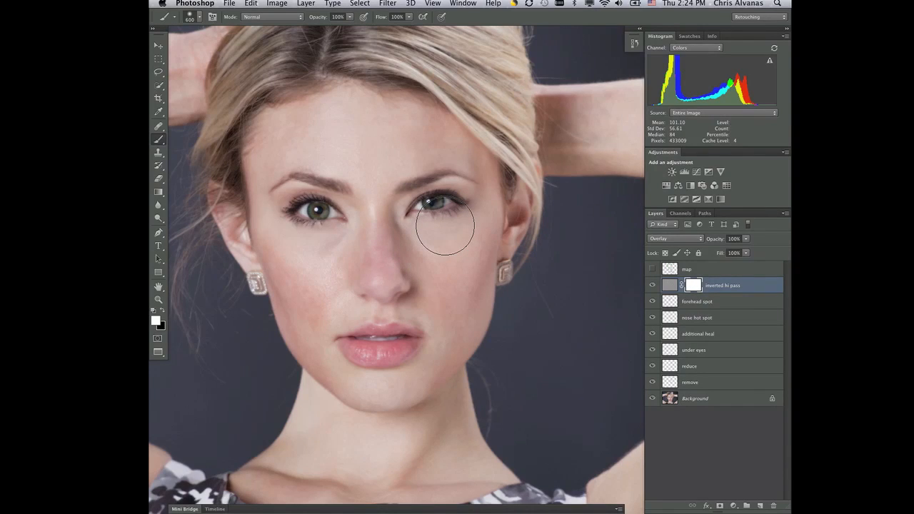
key(x)
key(bracketleft)
key(bracketleft)
key(bracketleft)
key(bracketleft)
key(bracketleft)
key(bracketleft)
Paint black on the layer mask over both eyes, the lips and both earrings to restore their sharpness.
mouse_move(455, 199)
mouse_down()
mouse_move(420, 206)
mouse_move(454, 193)
mouse_up()
mouse_move(454, 192)
mouse_down()
mouse_move(430, 209)
mouse_move(451, 192)
mouse_up()
drag(316, 209, 310, 203)
mouse_move(357, 347)
mouse_down()
mouse_move(388, 336)
mouse_move(398, 340)
mouse_move(395, 352)
mouse_move(369, 342)
mouse_move(407, 341)
mouse_move(359, 349)
mouse_move(404, 342)
mouse_move(386, 327)
mouse_up()
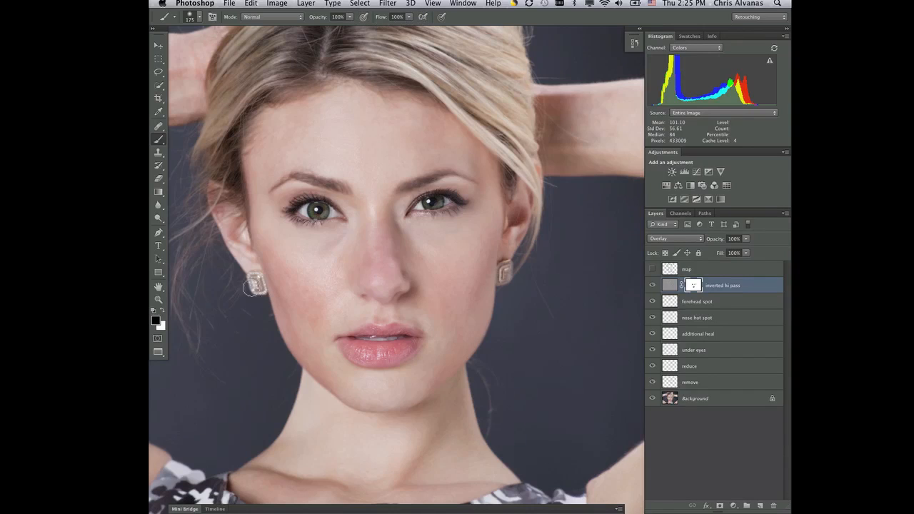
drag(250, 288, 271, 277)
mouse_move(496, 266)
mouse_down()
mouse_move(503, 275)
mouse_move(512, 264)
mouse_up()
Reduce the brush to 51% opacity and 53% flow, and paint the mask along the contours of the face and neck.
click(407, 17)
click(409, 17)
drag(410, 27, 329, 27)
click(350, 17)
drag(462, 392, 504, 349)
drag(529, 321, 556, 284)
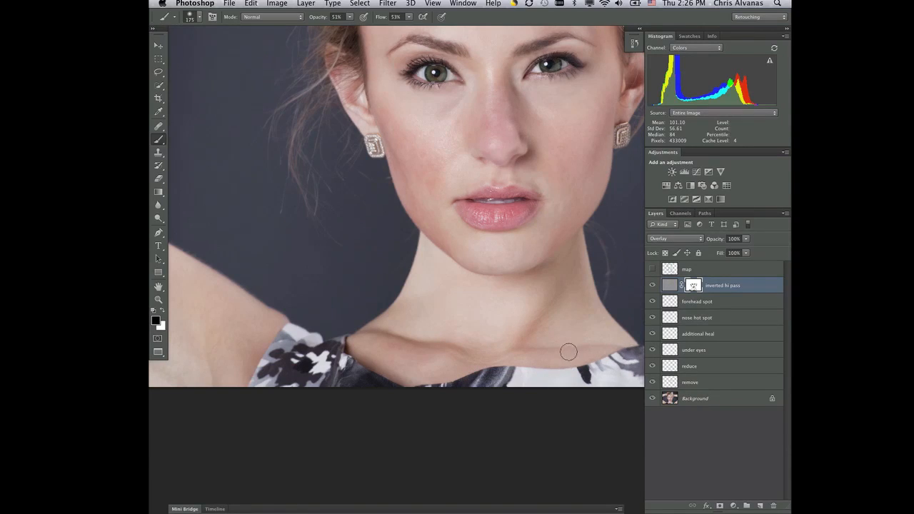
Enlarge the brush to 700 pixels and paint black on the mask over the hair.
drag(585, 381, 433, 401)
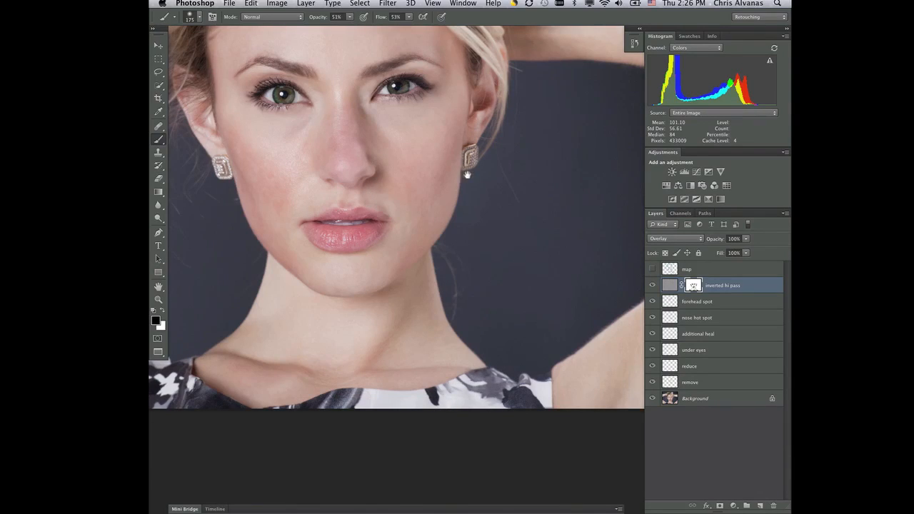
mouse_move(457, 190)
mouse_down()
mouse_move(500, 249)
mouse_move(527, 358)
mouse_move(550, 407)
mouse_up()
key(bracketright)
key(bracketright)
key(bracketright)
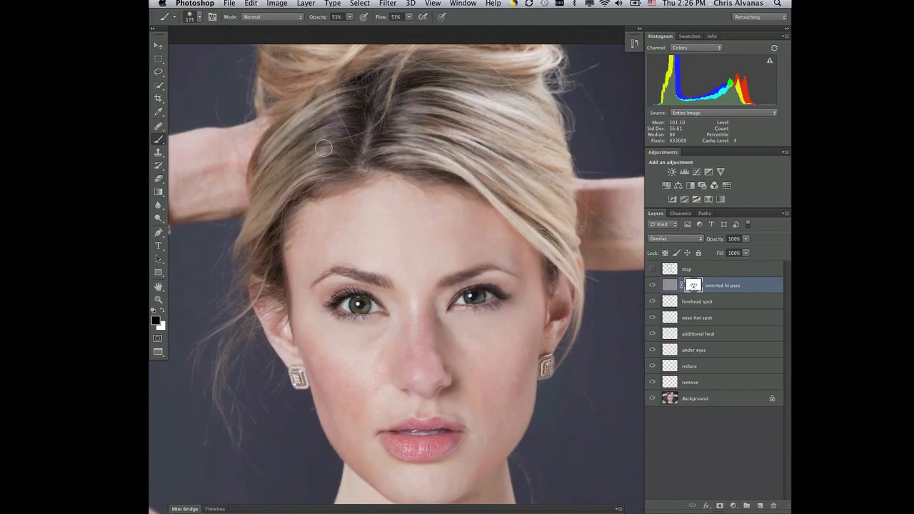
key(bracketright)
key(bracketright)
key(bracketright)
key(bracketright)
key(bracketright)
key(bracketright)
mouse_move(226, 335)
mouse_down()
mouse_move(292, 184)
mouse_move(283, 211)
mouse_move(326, 164)
mouse_move(435, 137)
mouse_move(417, 151)
mouse_move(453, 155)
mouse_up()
drag(481, 135, 514, 224)
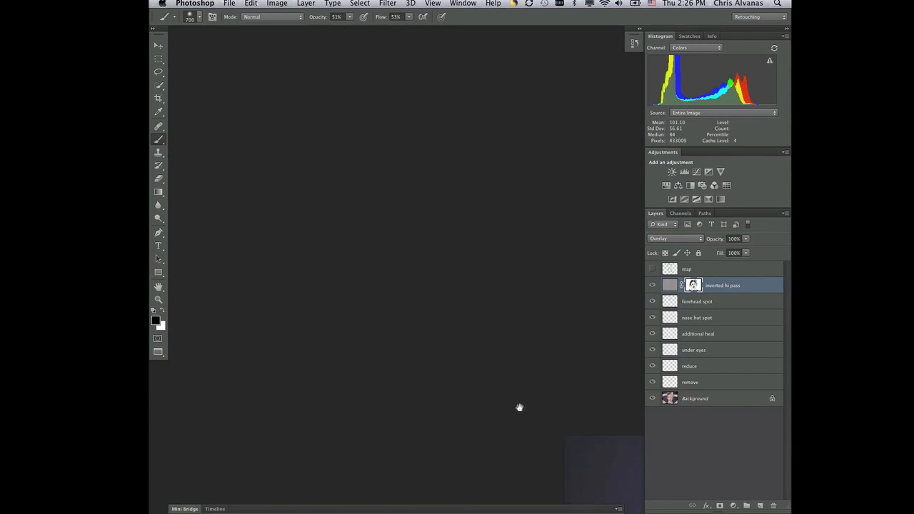
Reduce the brush to 250 pixels and paint black on the mask over the bracelet.
drag(518, 407, 341, 166)
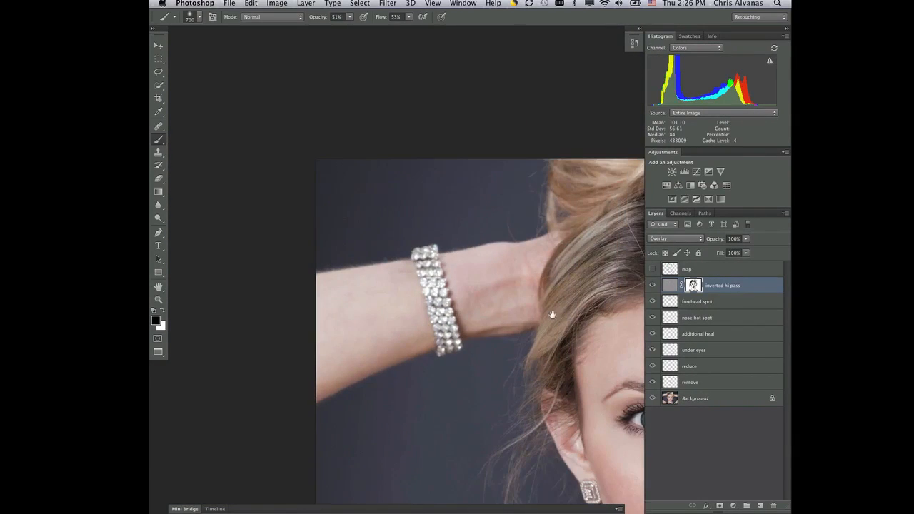
drag(552, 315, 384, 244)
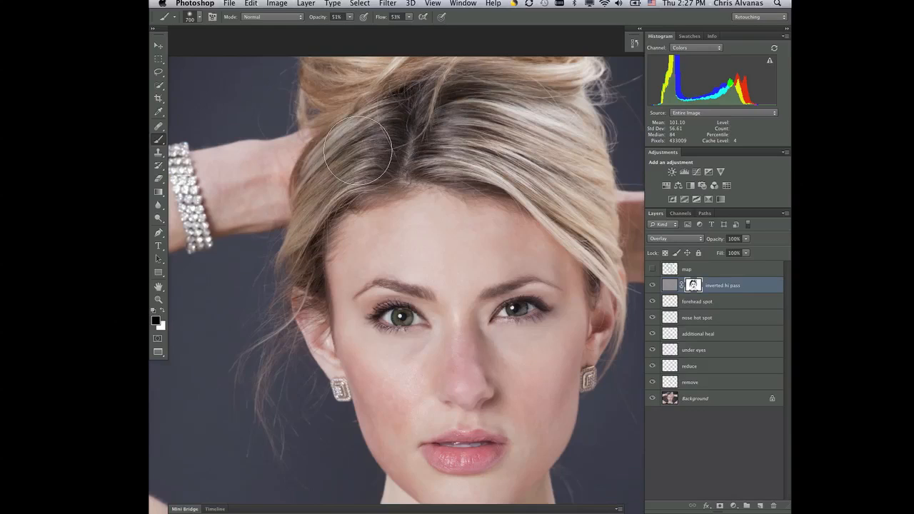
key(bracketleft)
key(bracketleft)
key(bracketleft)
key(bracketleft)
key(bracketleft)
mouse_move(179, 159)
mouse_down()
mouse_move(185, 184)
mouse_move(181, 165)
mouse_move(202, 251)
mouse_move(182, 152)
mouse_move(193, 202)
mouse_up()
Inspect the mask alone and as a red overlay, and paint missed spots around the eye and above the ear with a 175-pixel brush.
alt+click(695, 290)
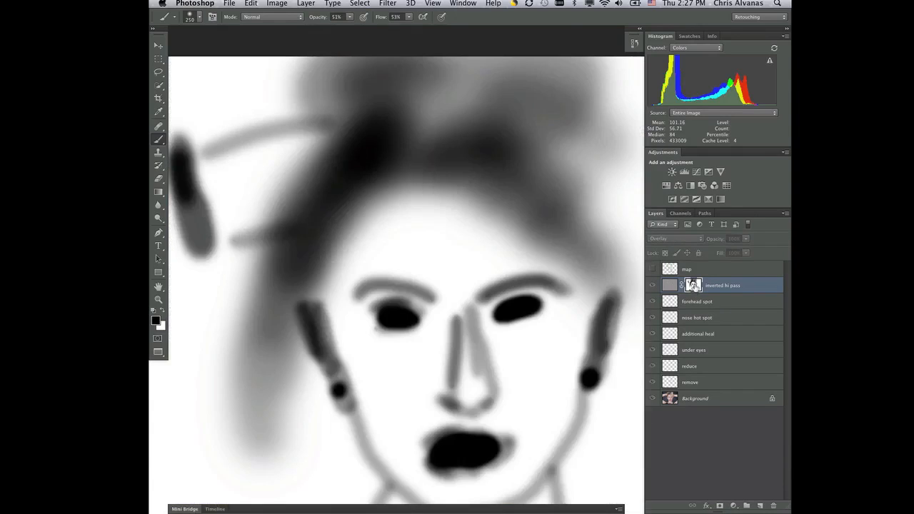
alt+click(694, 288)
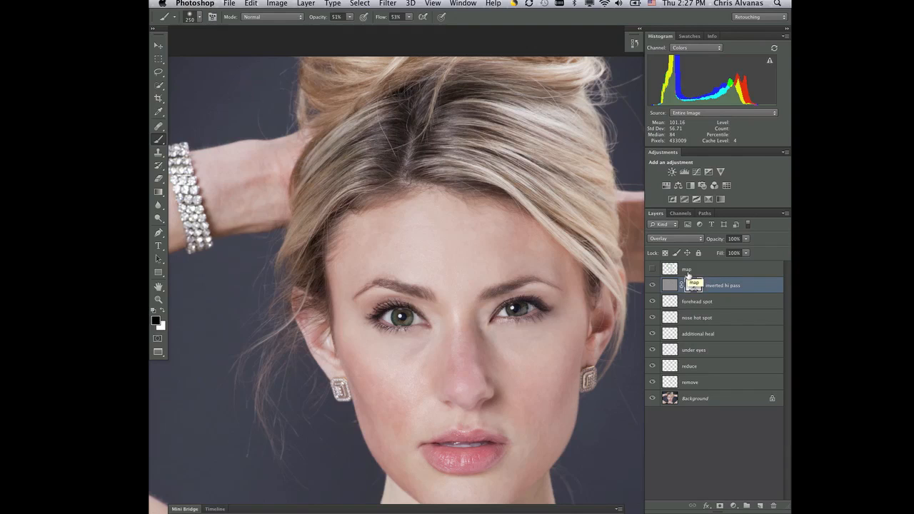
key(backslash)
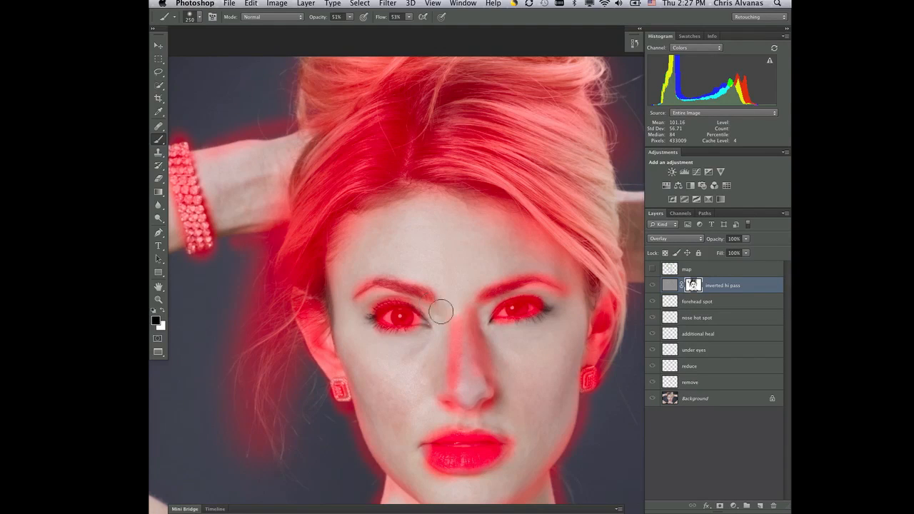
key(bracketleft)
key(bracketleft)
drag(493, 322, 541, 311)
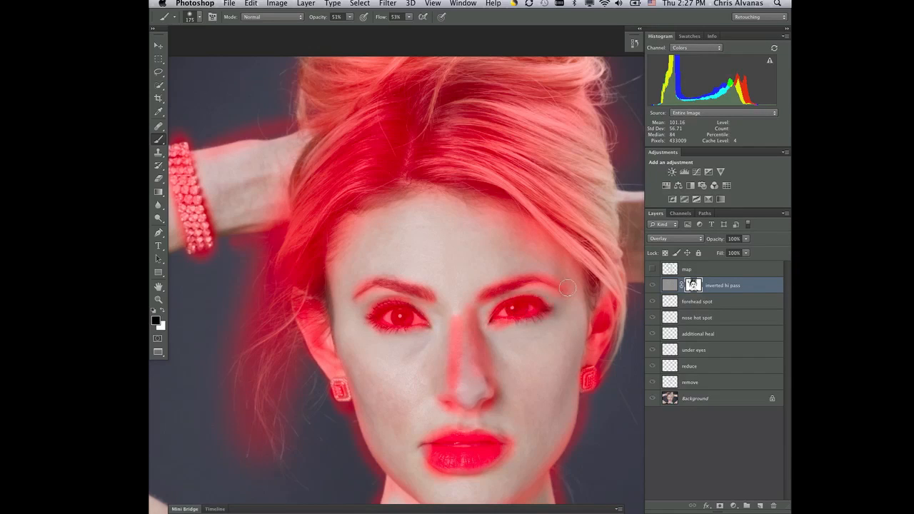
mouse_move(597, 271)
mouse_down()
mouse_move(591, 305)
mouse_move(598, 283)
mouse_up()
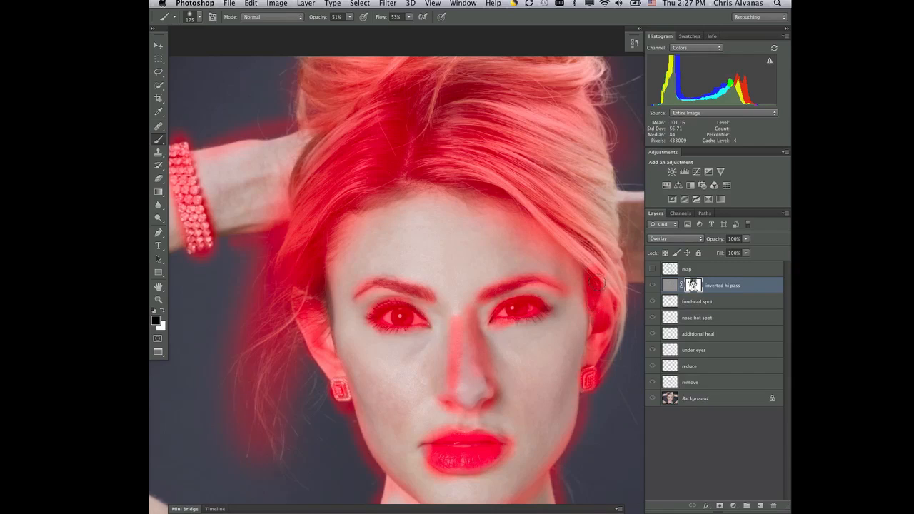